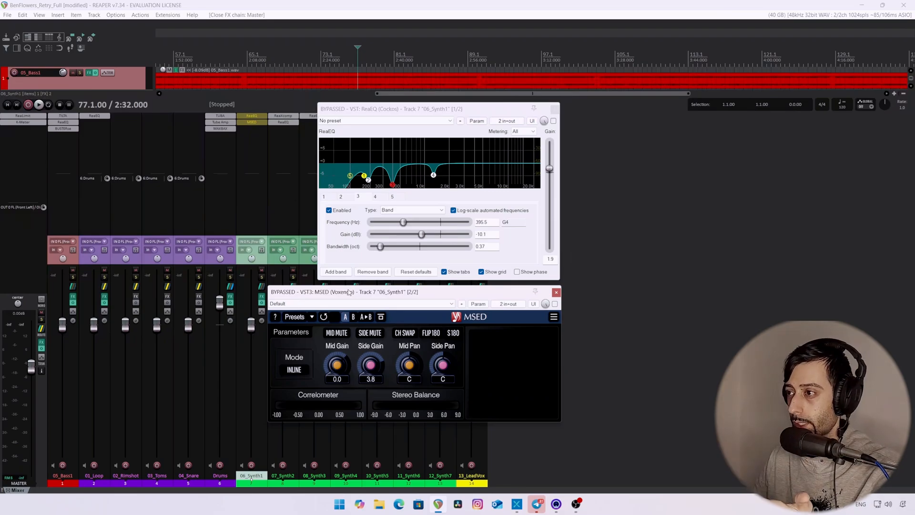
Step: Play the song and compare the 06_Synth1 track soloed against the full mix
click(261, 278)
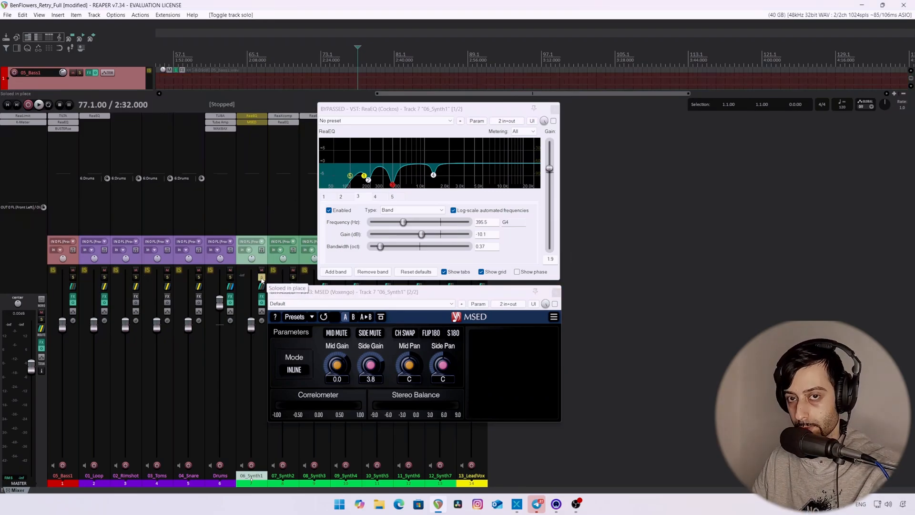
key(space)
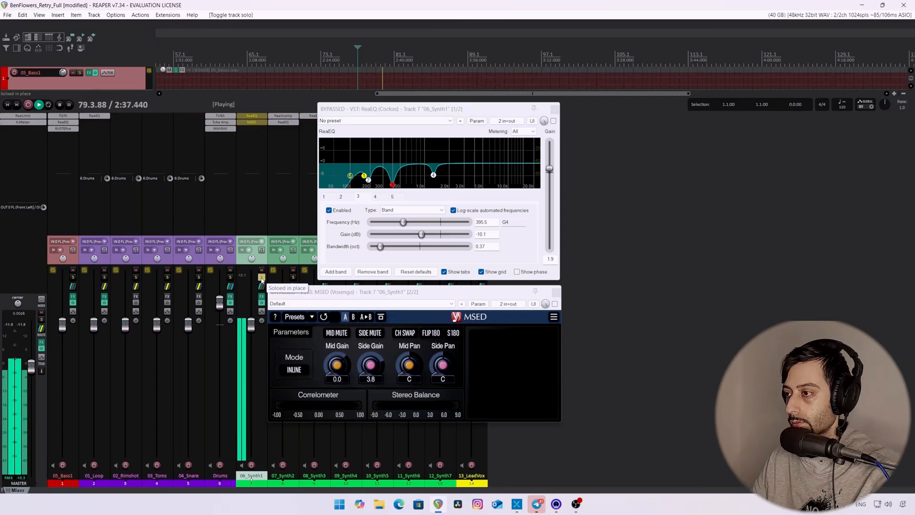
click(261, 278)
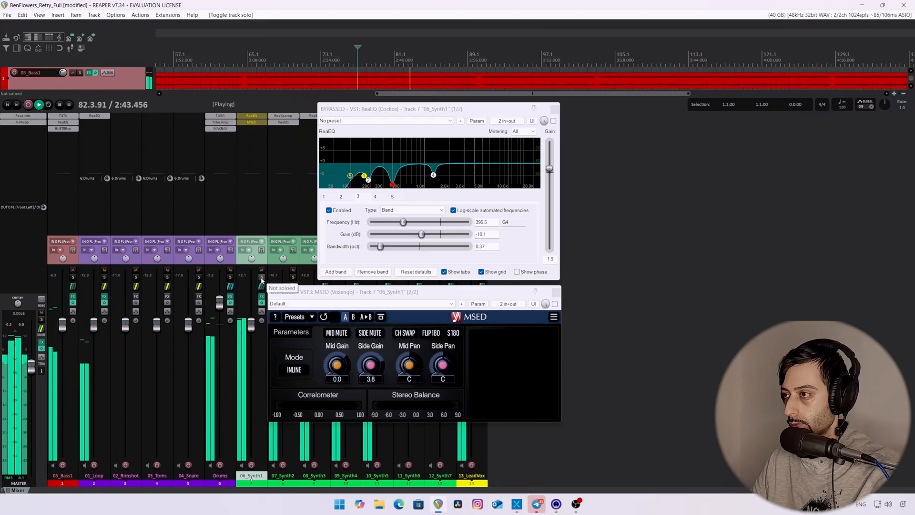
click(261, 278)
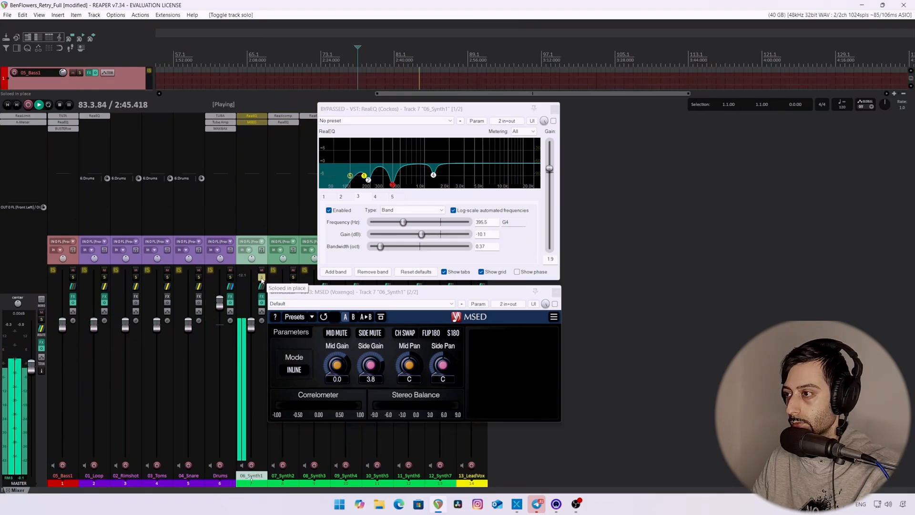
click(261, 277)
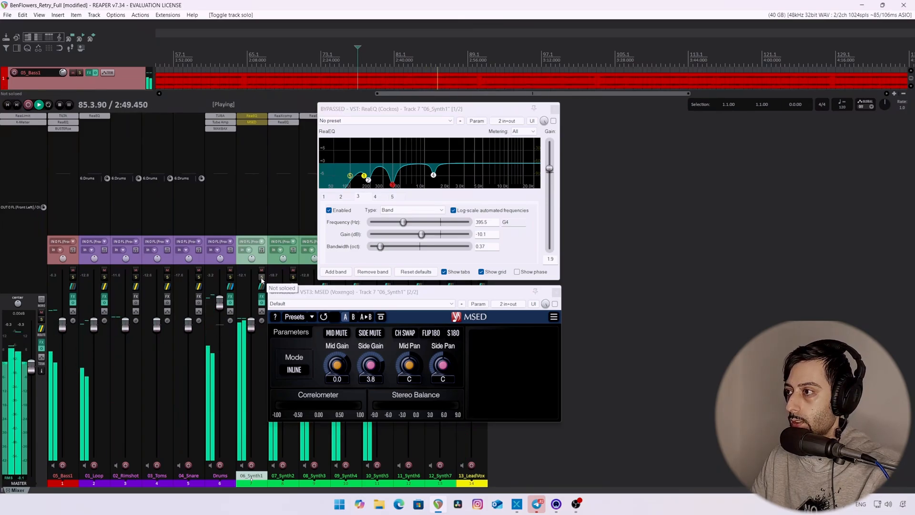
key(space)
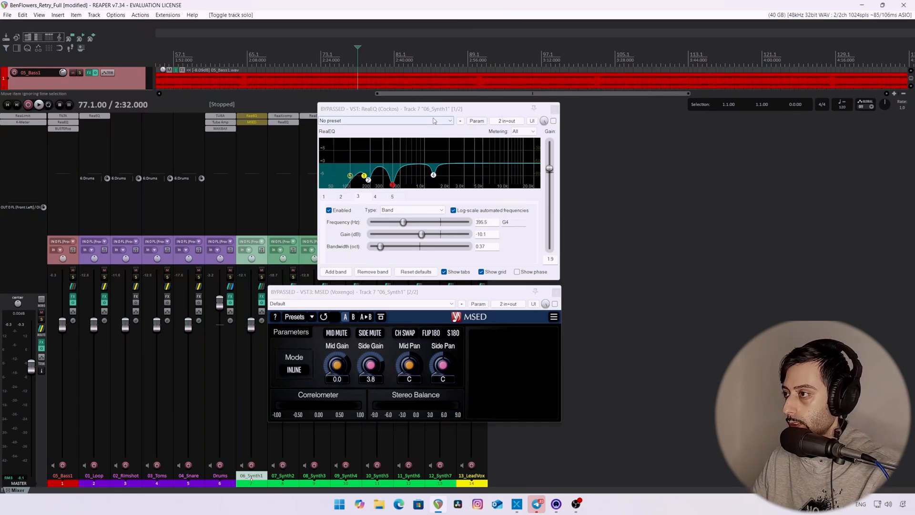
Step: Hide the band tabs in 06_Synth1's ReaEQ so that the EQ graph fills the plugin window
click(432, 116)
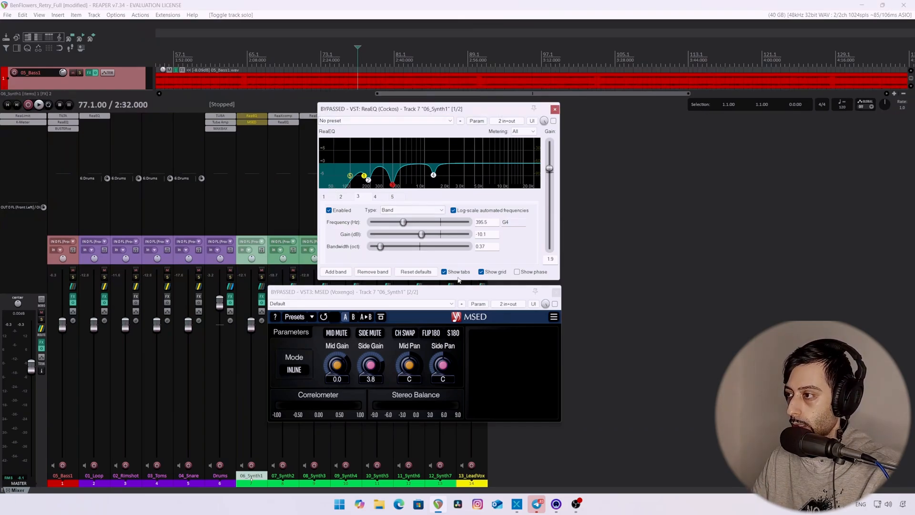
click(444, 271)
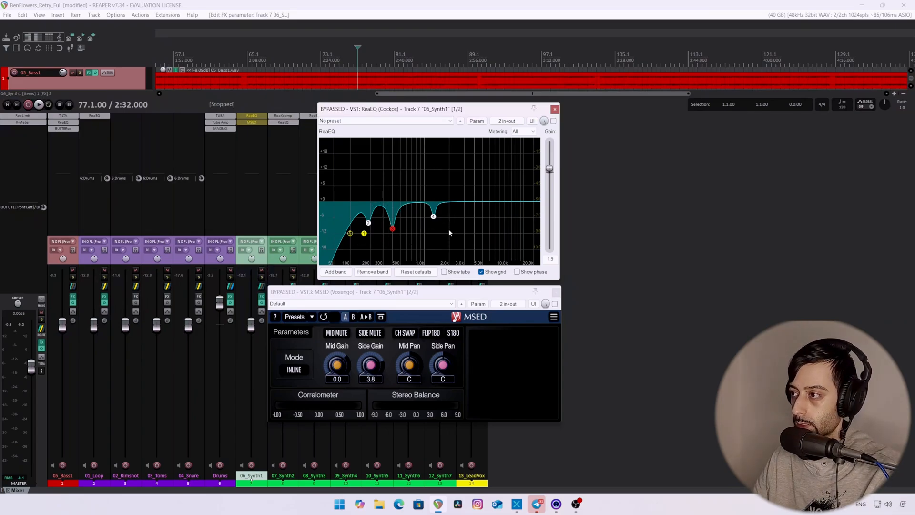
click(437, 294)
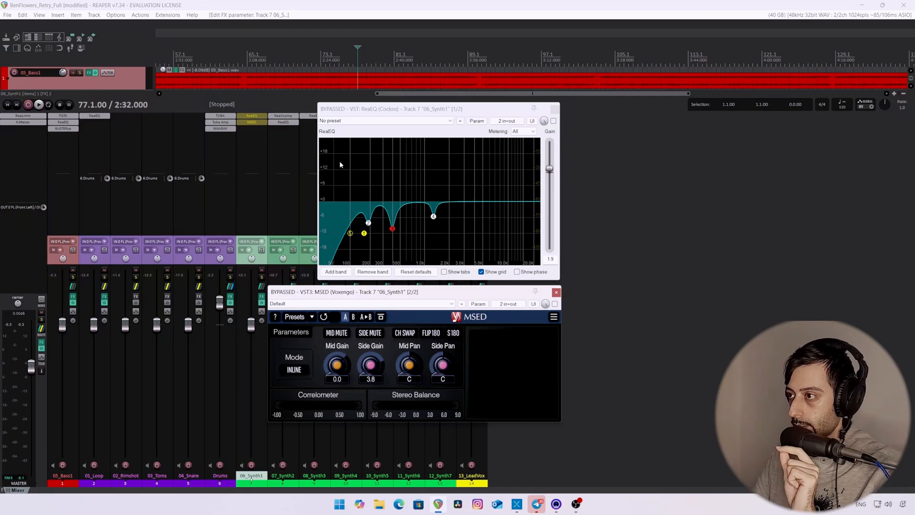
Step: Solo 06_Synth1 and compare its sound during playback with ReaEQ bypassed and enabled
click(261, 277)
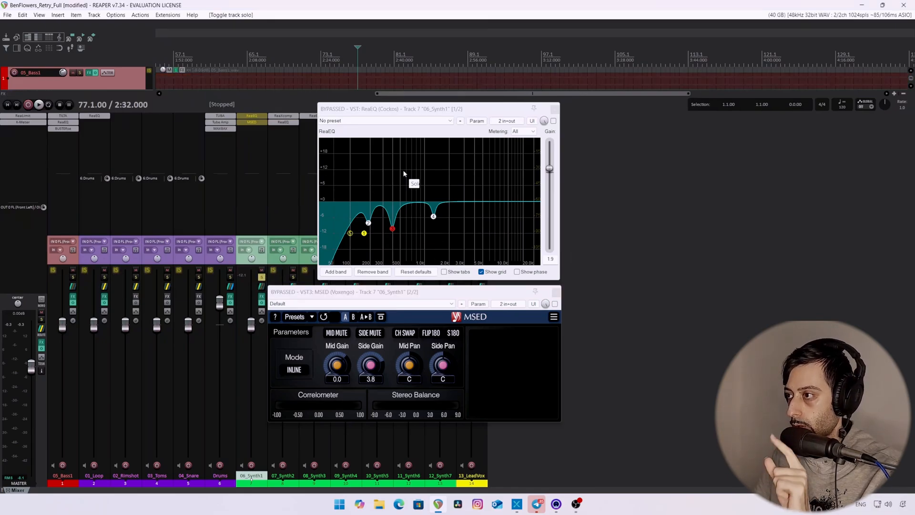
click(400, 110)
key(space)
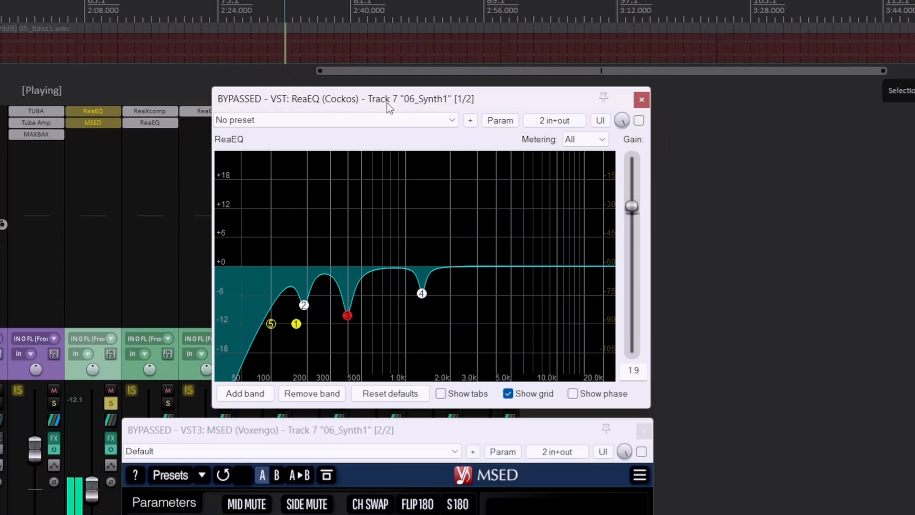
click(638, 121)
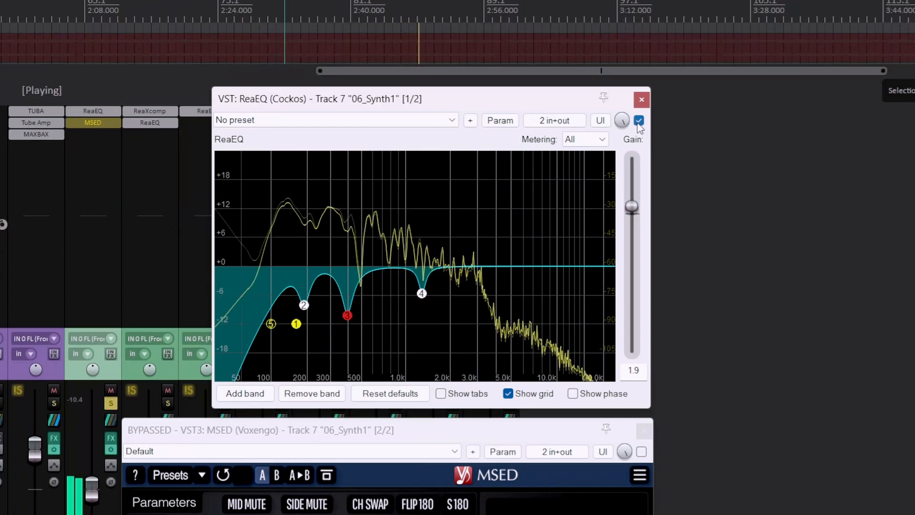
click(638, 122)
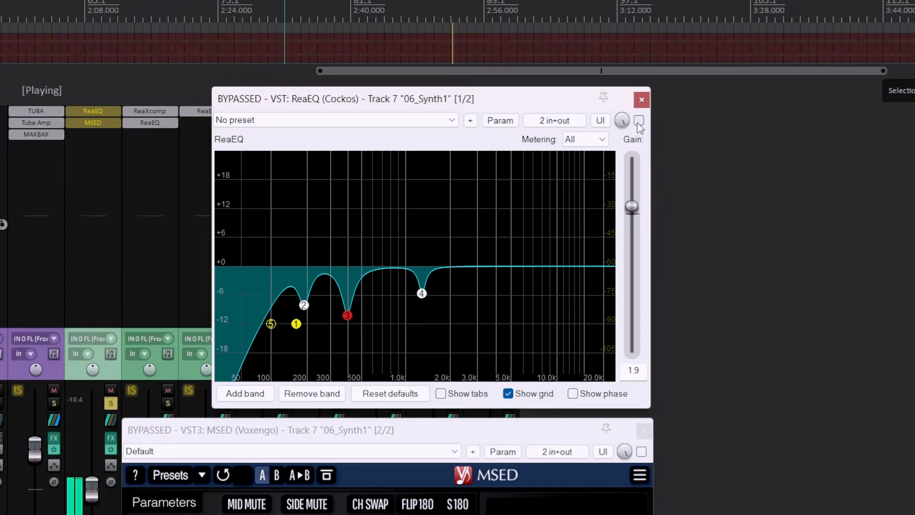
click(639, 122)
drag(487, 94, 445, 113)
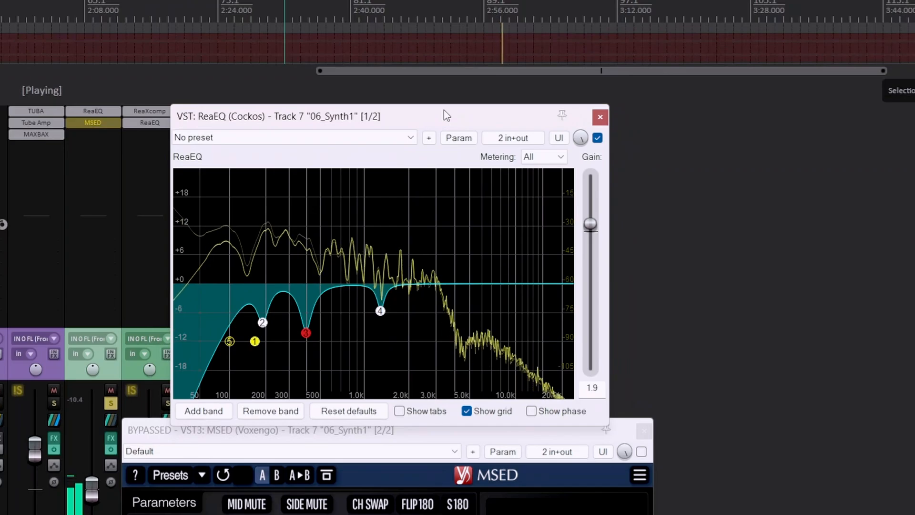
Step: Compare ReaEQ on 06_Synth1 bypassed and enabled within the full mix, leave it enabled, and stop playback
key(space)
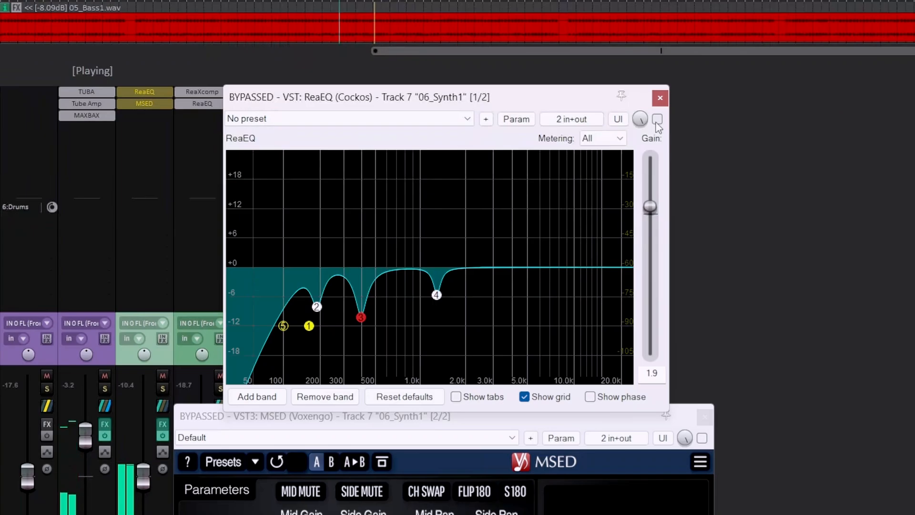
click(657, 120)
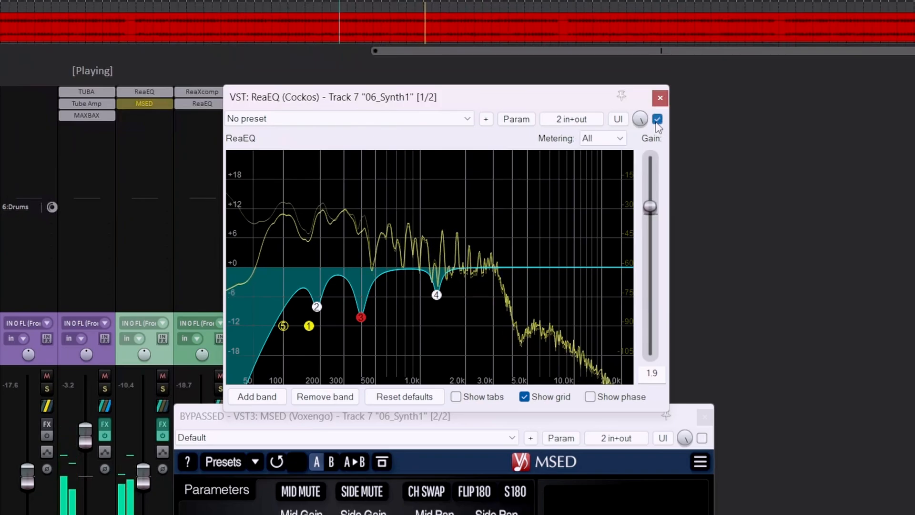
click(656, 121)
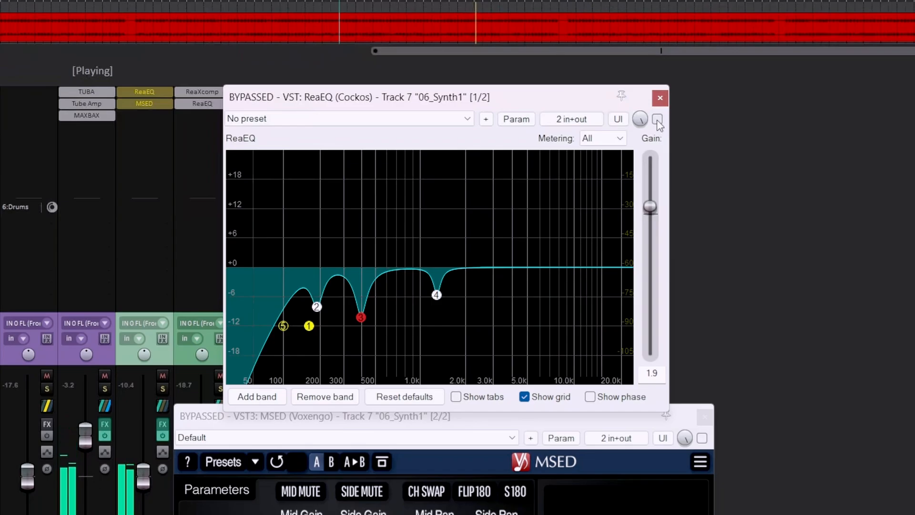
click(657, 120)
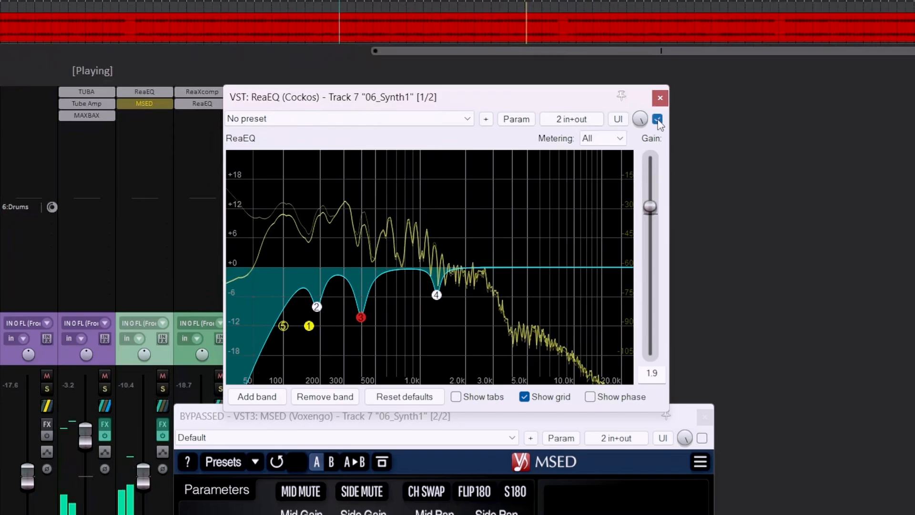
click(657, 120)
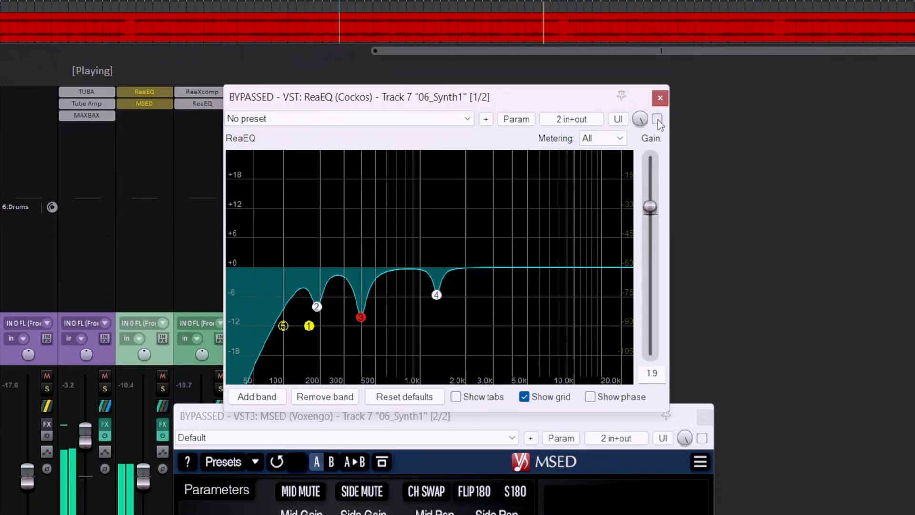
click(657, 120)
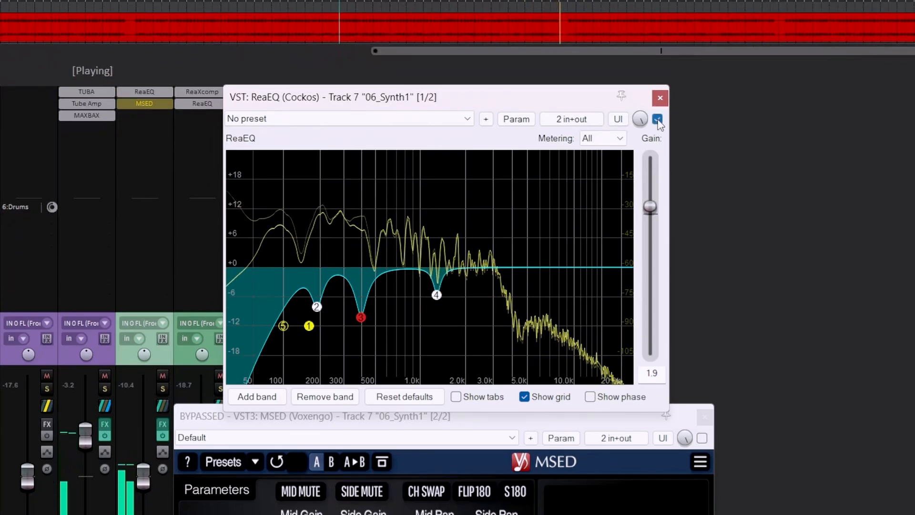
key(space)
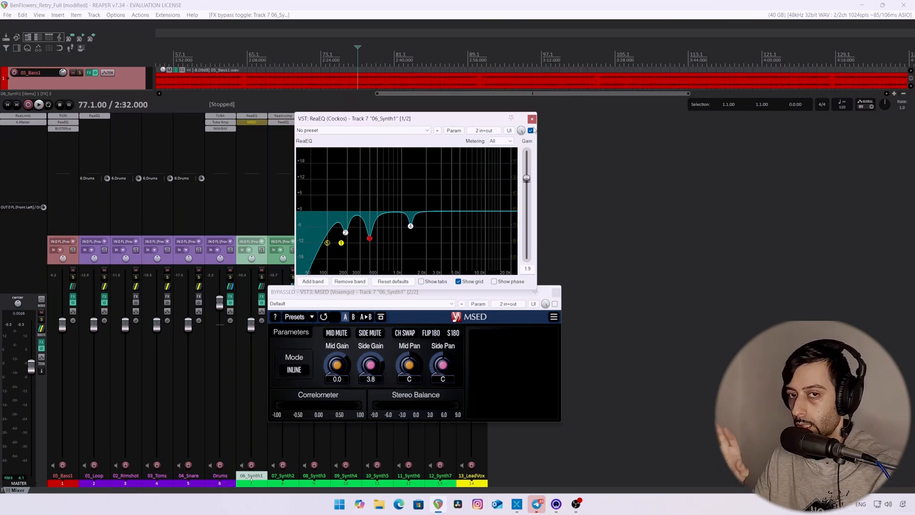
Step: Play the full mix and enable the MSED plugin on 06_Synth1
click(418, 331)
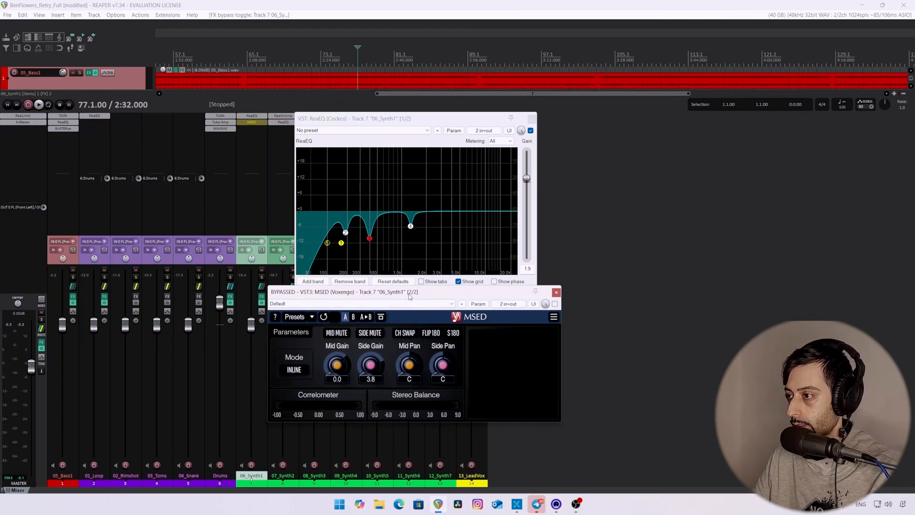
key(space)
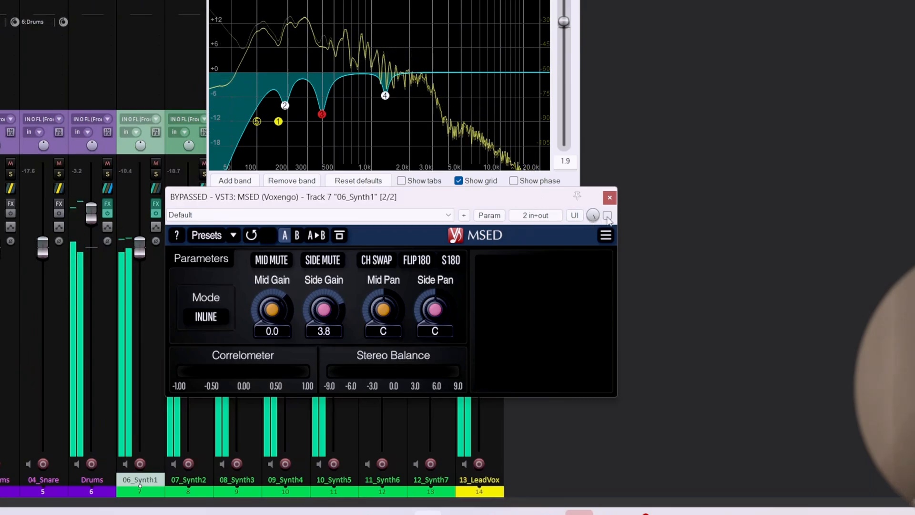
click(607, 216)
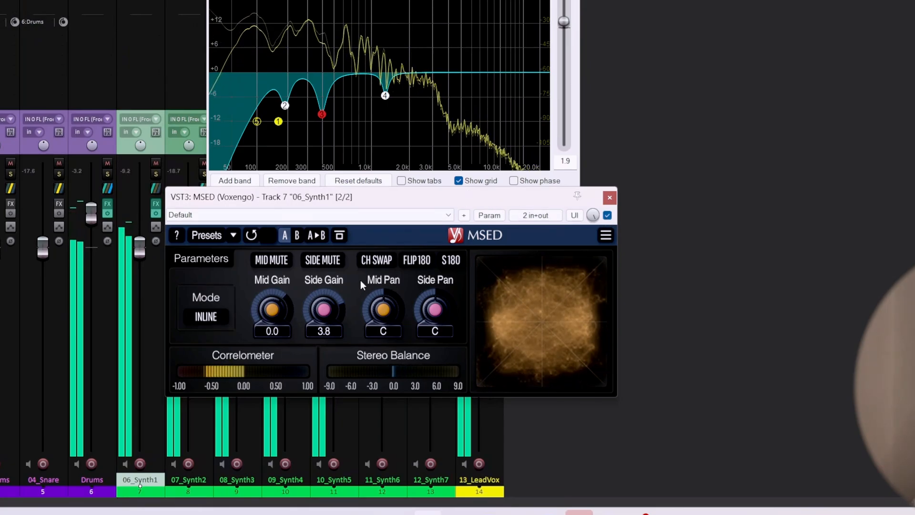
Step: Set MSED's side gain to 3.1 and mid gain to -0.2, then compare it with bypass, leaving it enabled
drag(323, 309, 324, 312)
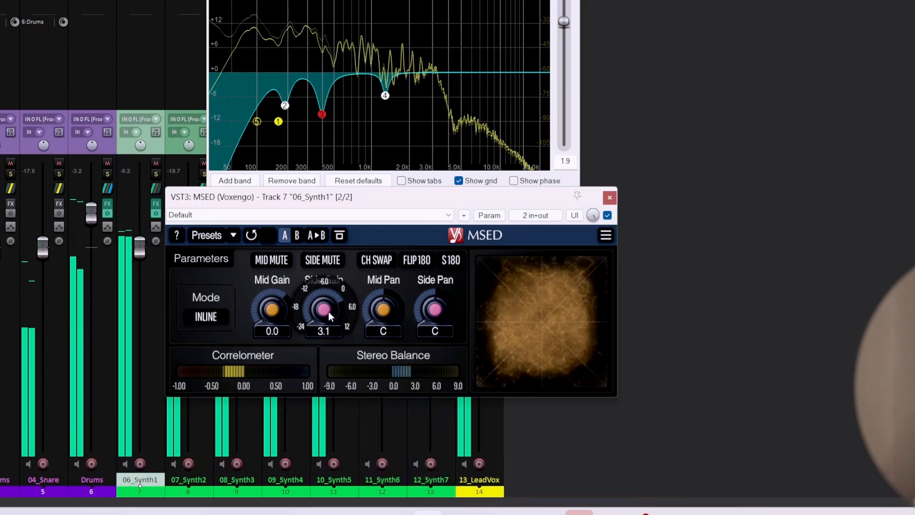
drag(283, 310, 283, 312)
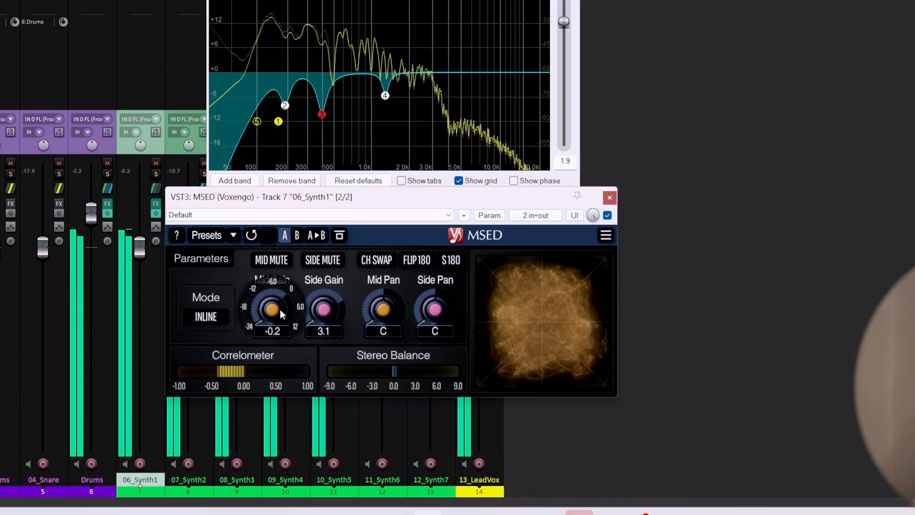
click(607, 216)
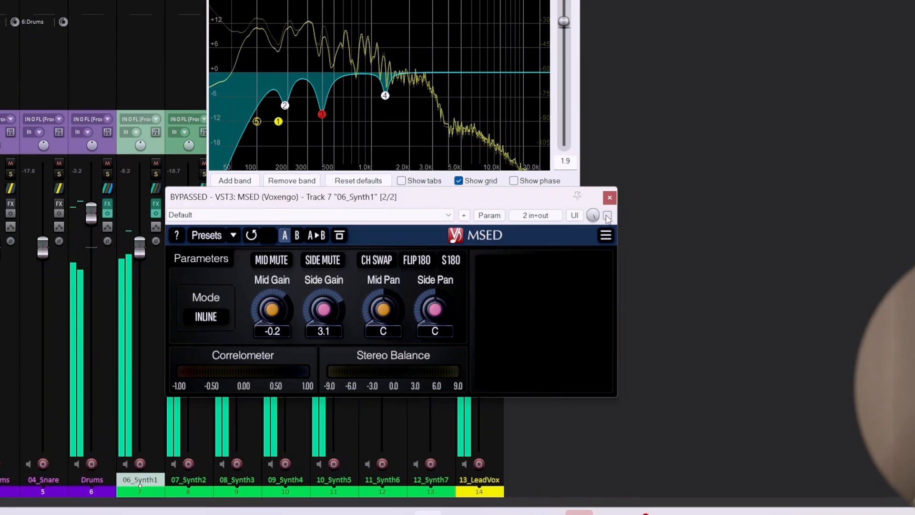
click(607, 216)
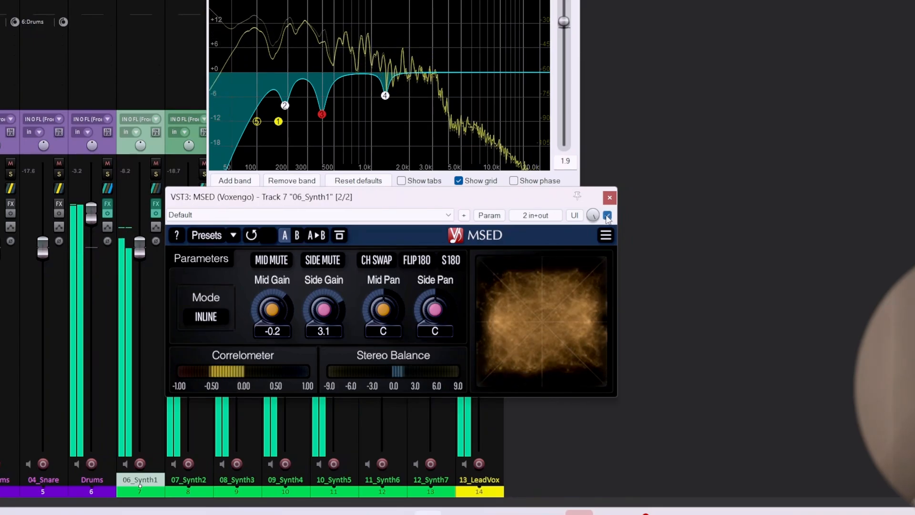